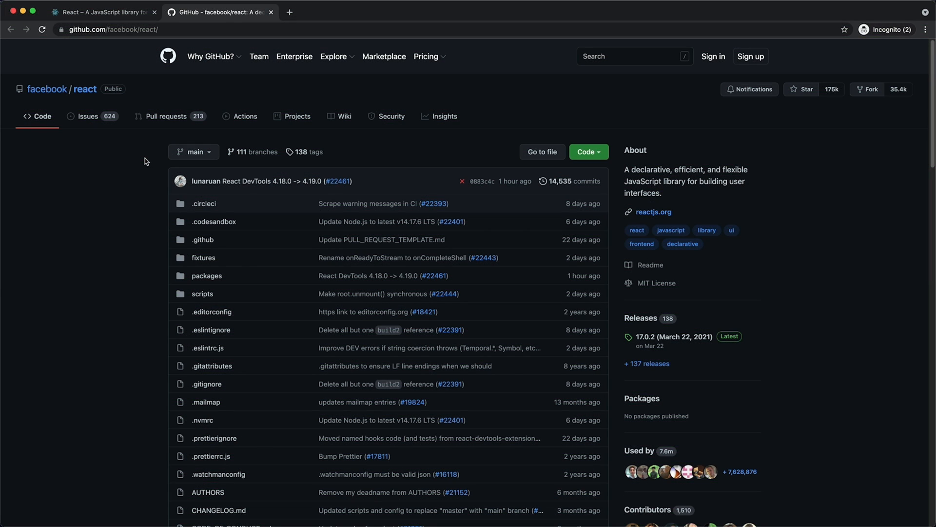
scroll(145, 161, down, 10)
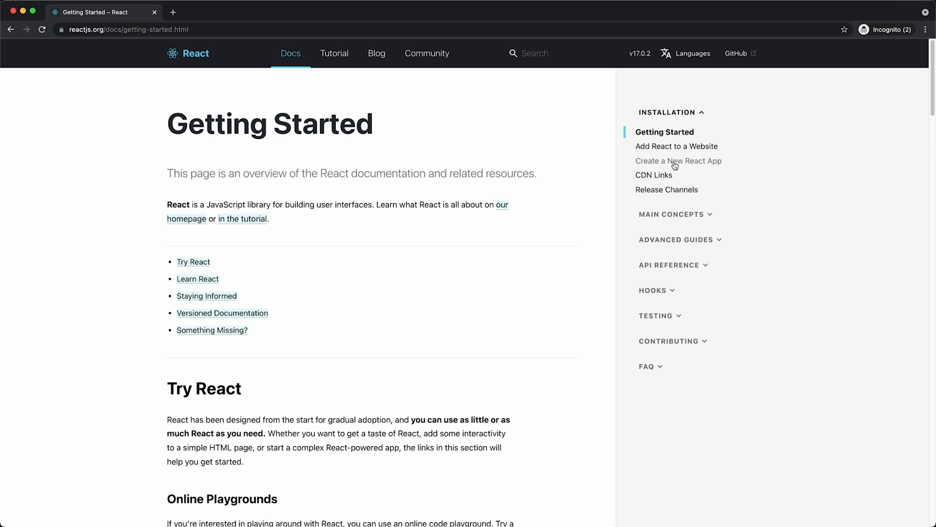
Read the Create a New React App guide and select the npx project-creation commands.
click(673, 160)
triple_click(328, 121)
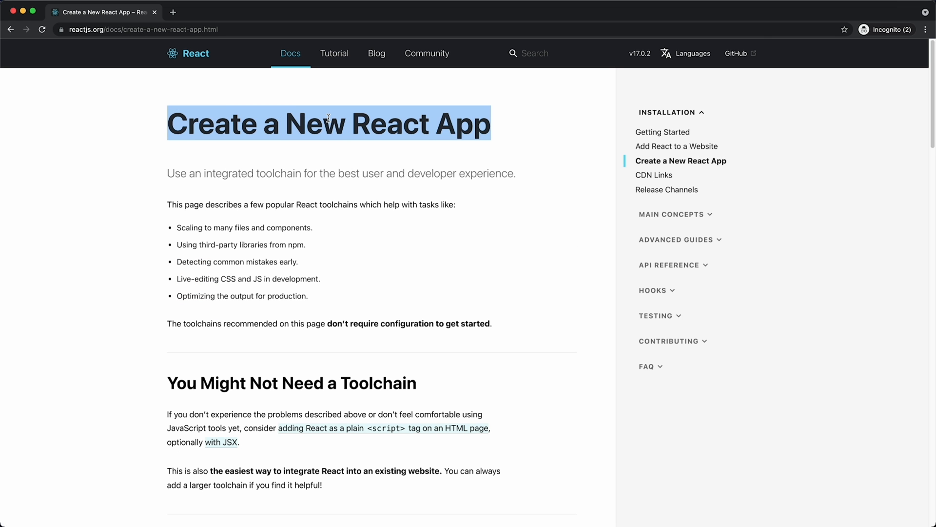
click(515, 199)
scroll(515, 200, down, 5)
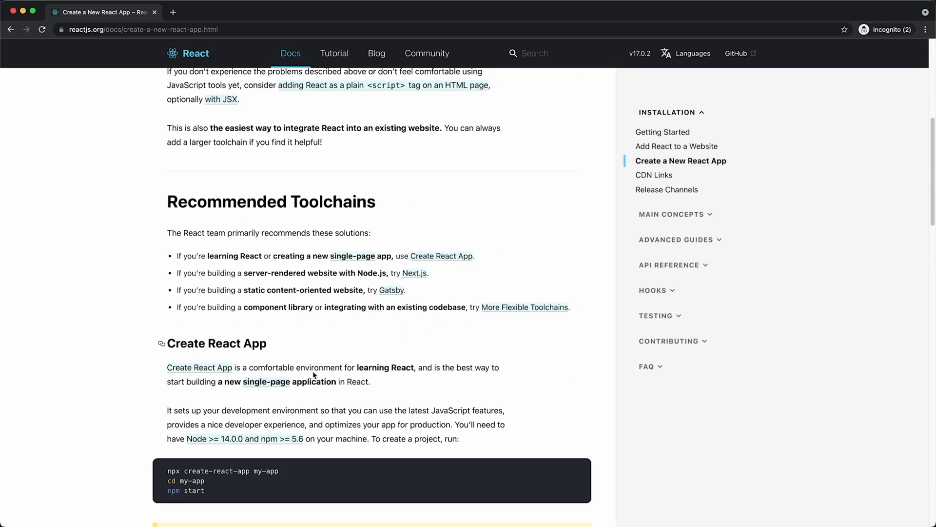
drag(168, 471, 219, 492)
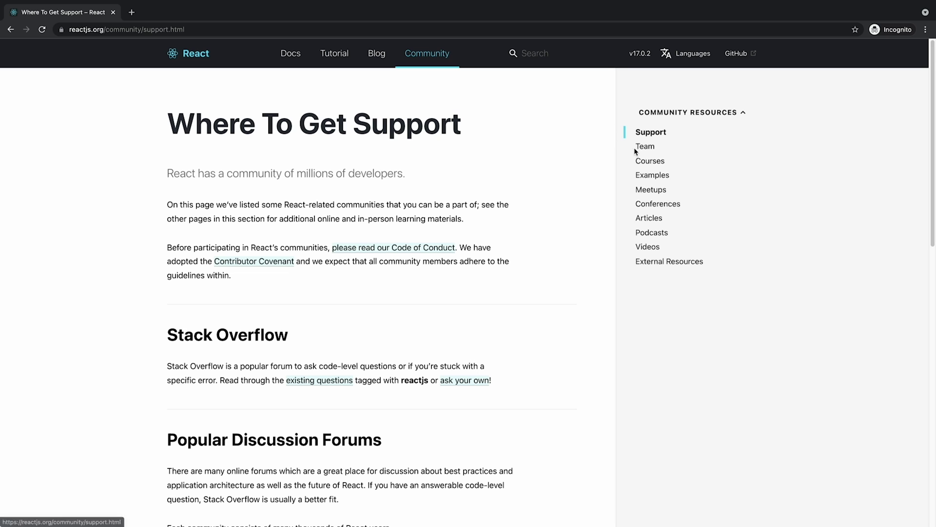
Find the Calculator entry on Example Projects and switch to its GitHub repository.
click(652, 175)
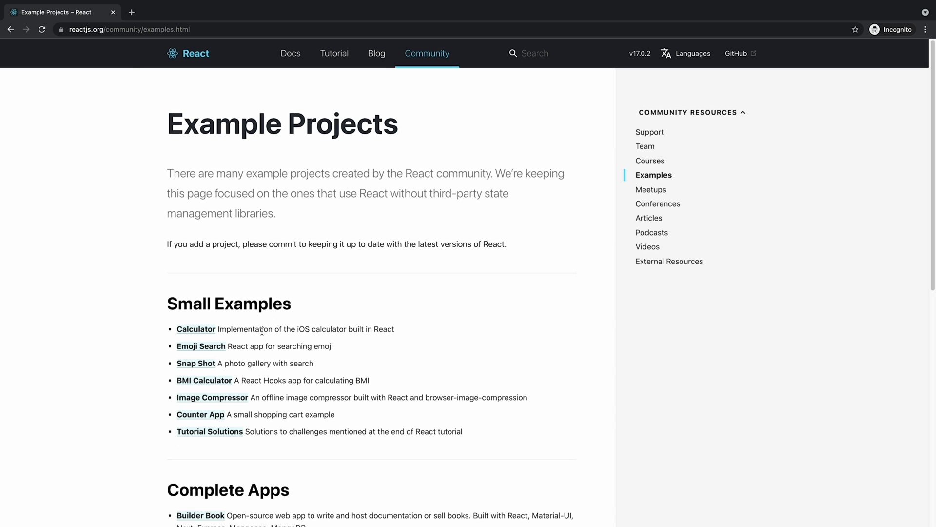
triple_click(232, 328)
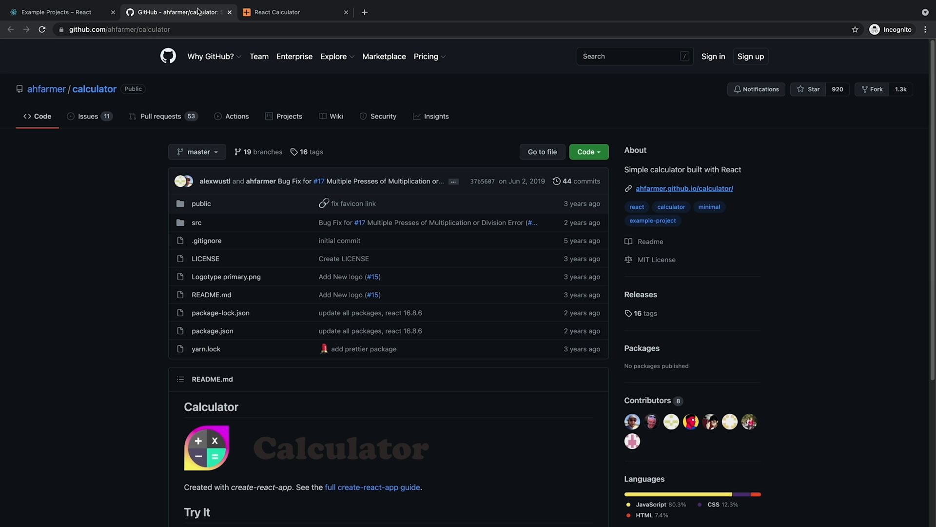
click(177, 12)
Browse into src/component and view the Button.js source.
click(196, 222)
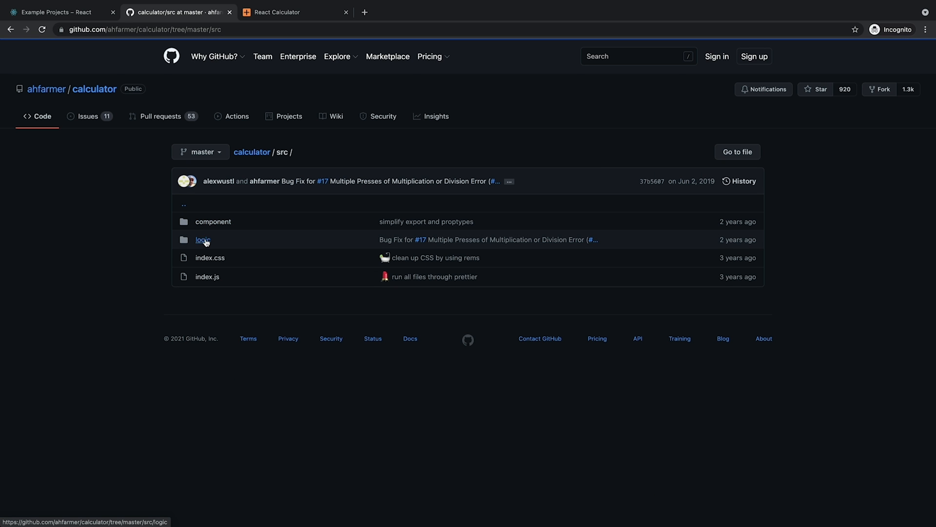
click(212, 222)
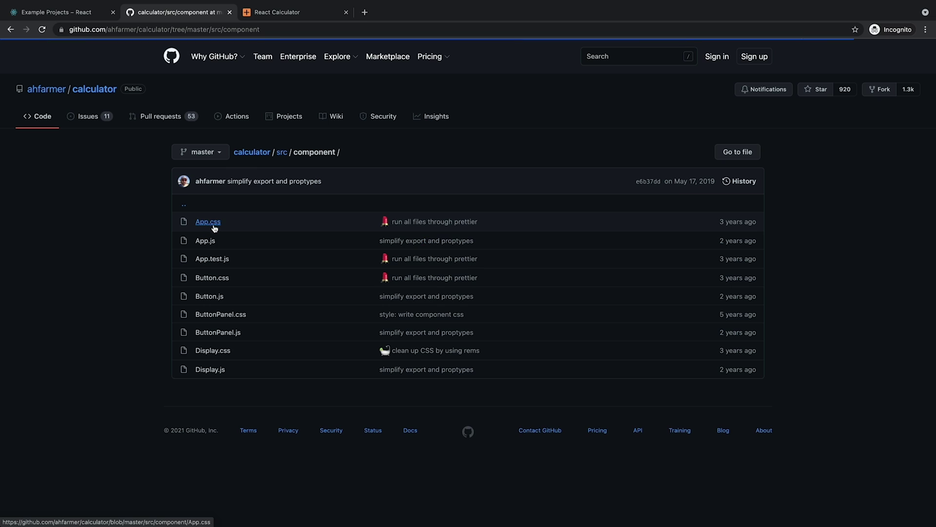
click(207, 295)
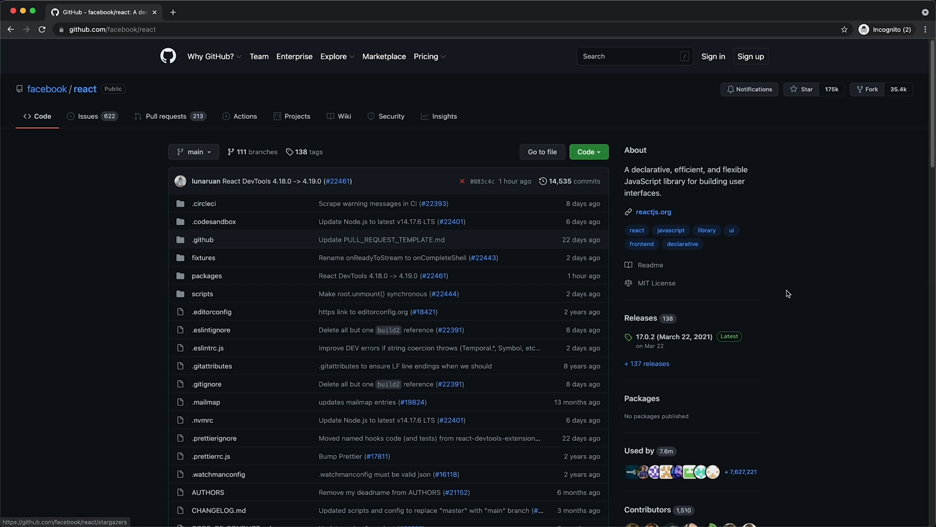
Check React's dependents, then go to Getting Started and the Intro to React tutorial.
click(642, 452)
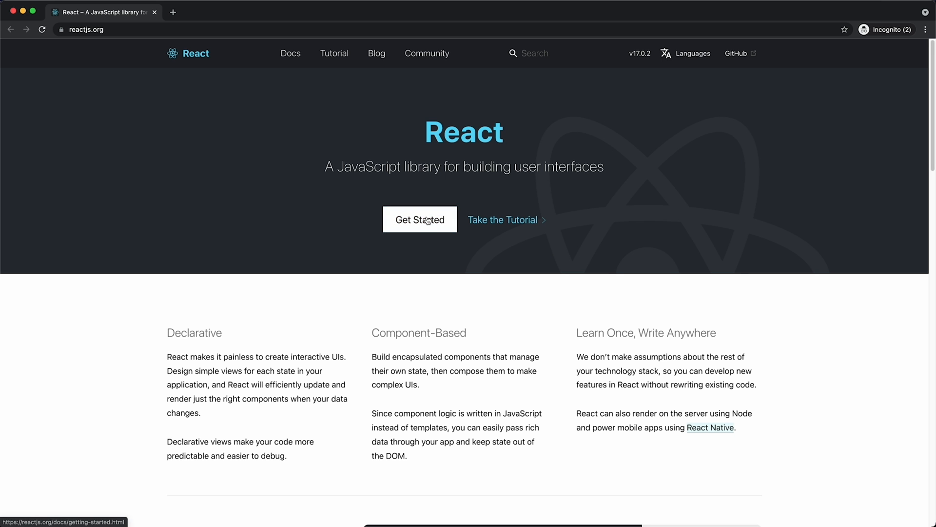
click(436, 220)
click(336, 53)
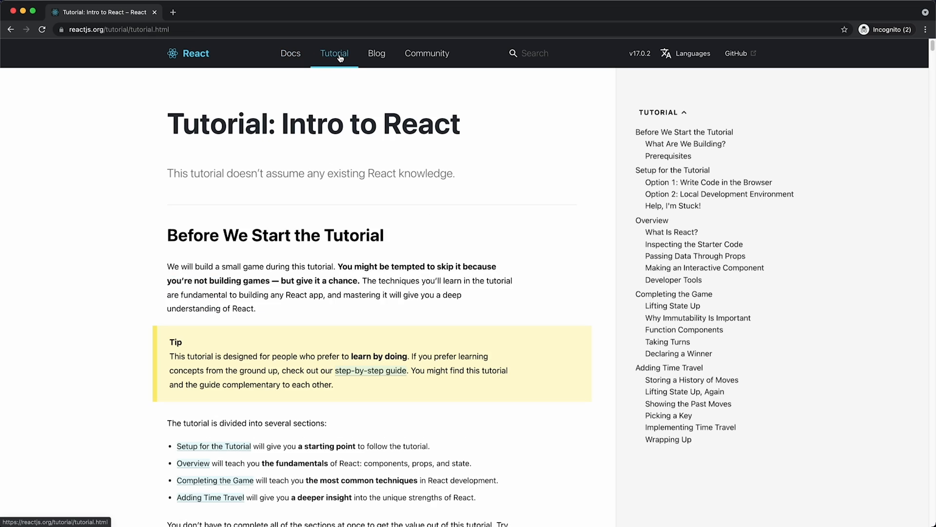
Visit the React blog and close the React Twitter page.
click(377, 54)
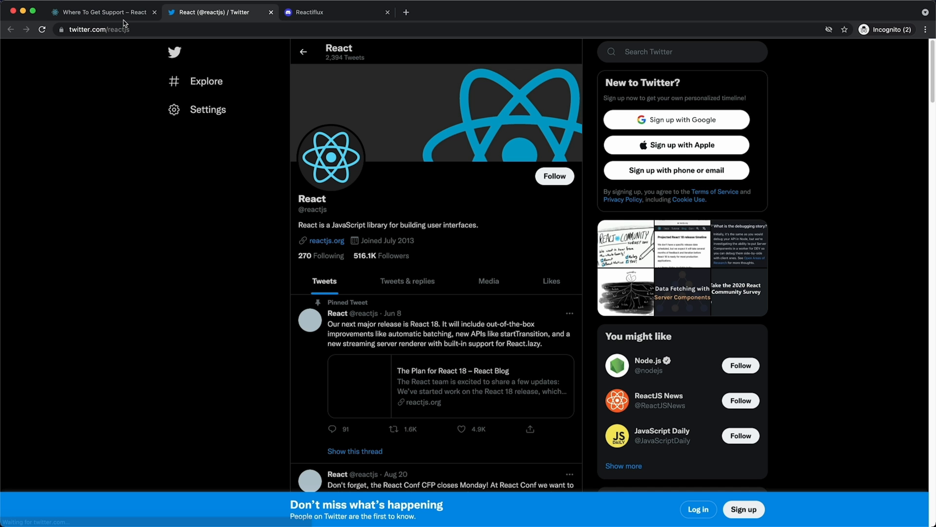
key(super+w)
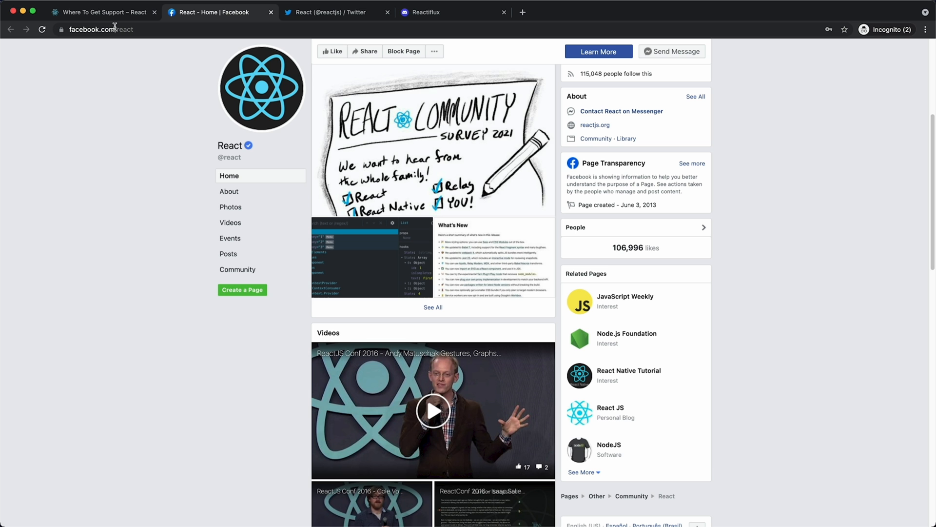